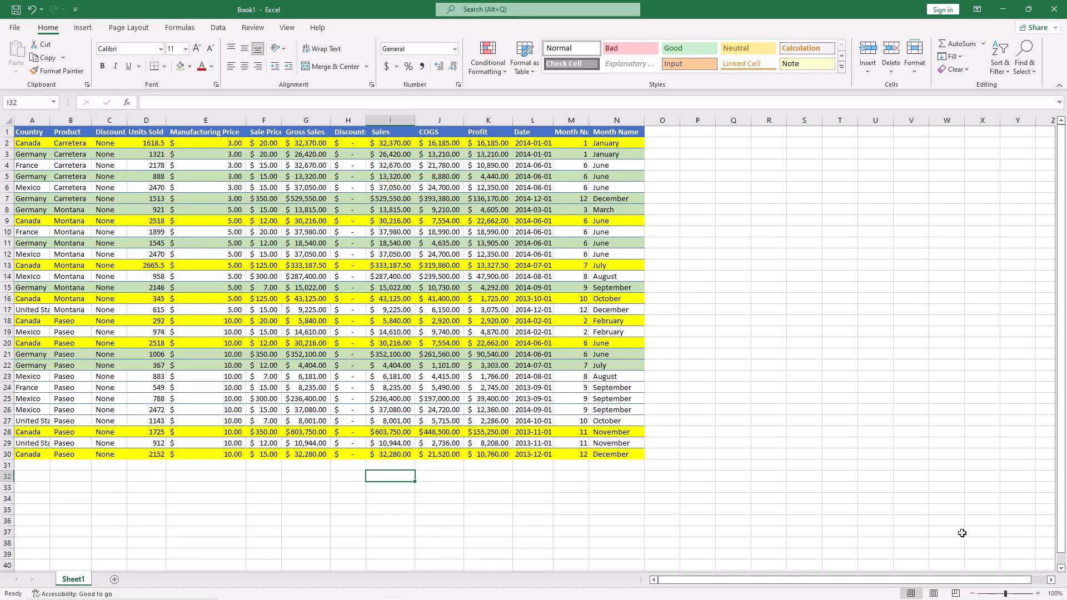
- Enlarge the sheet to 120% and autofit the Gross Sales, Sales, COGS, Profit and Date columns to their contents
{"action": "left_click", "coordinate": [1038, 593]}
{"action": "left_click", "coordinate": [1038, 593]}
{"action": "scroll", "coordinate": [866, 379], "scroll_direction": "up", "scroll_amount": 1}
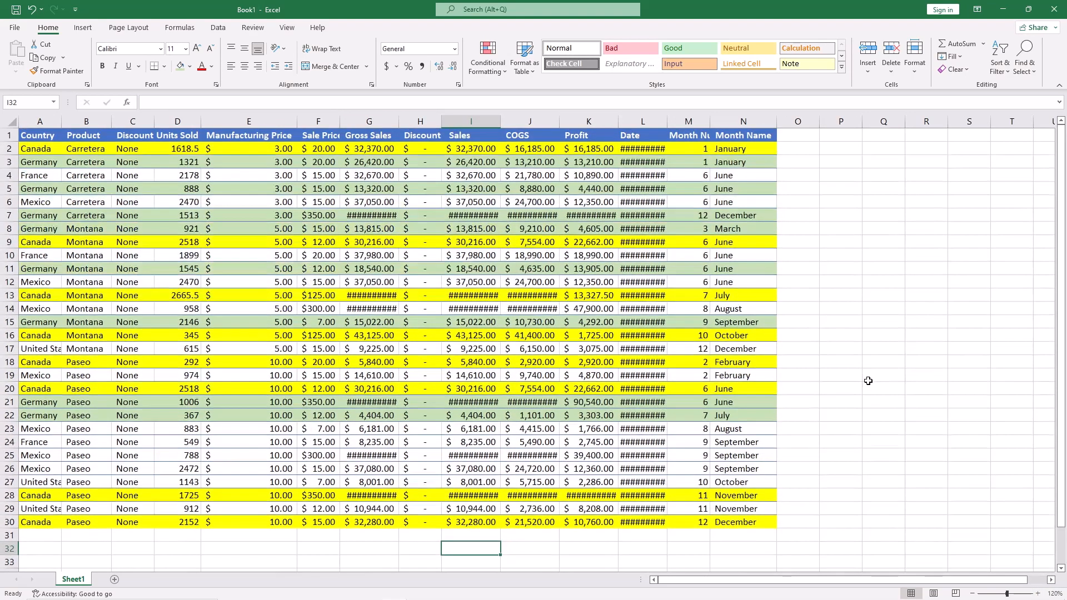
{"action": "double_click", "coordinate": [399, 121]}
{"action": "double_click", "coordinate": [500, 121]}
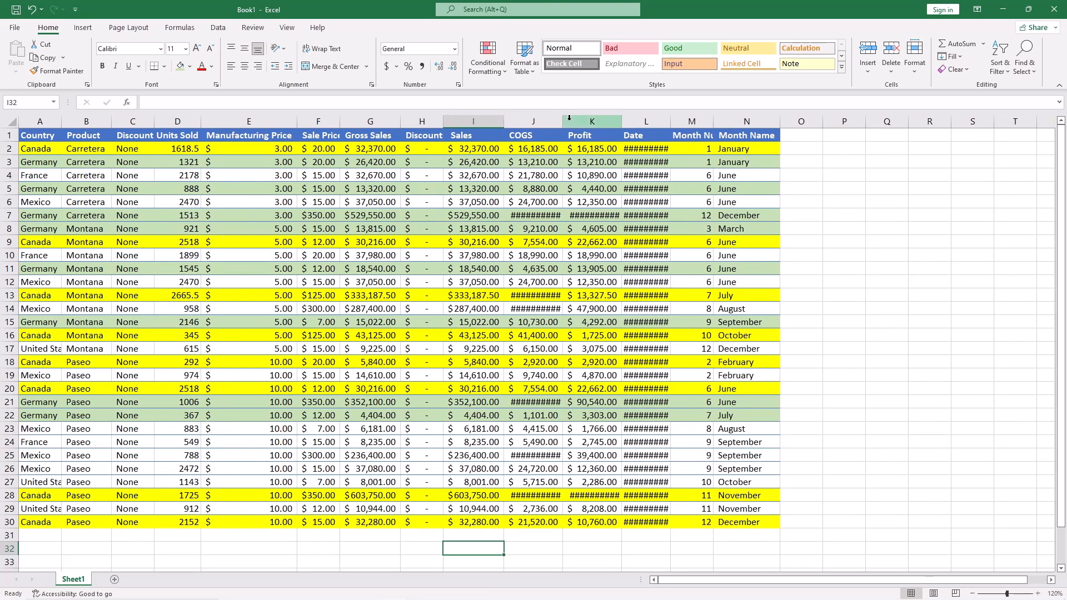
{"action": "double_click", "coordinate": [562, 121]}
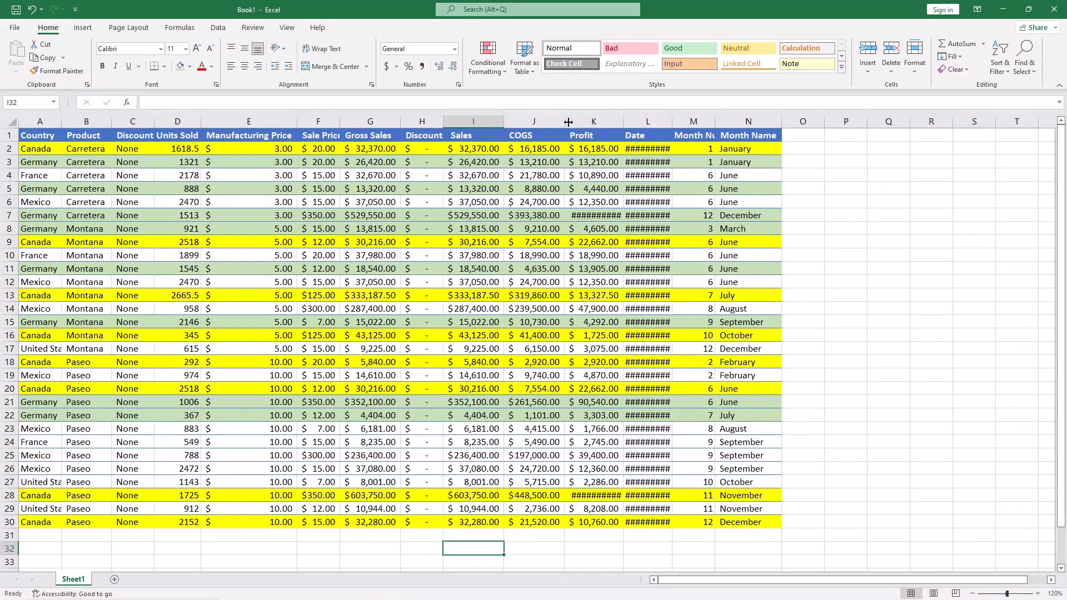
{"action": "double_click", "coordinate": [674, 121]}
{"action": "double_click", "coordinate": [624, 123]}
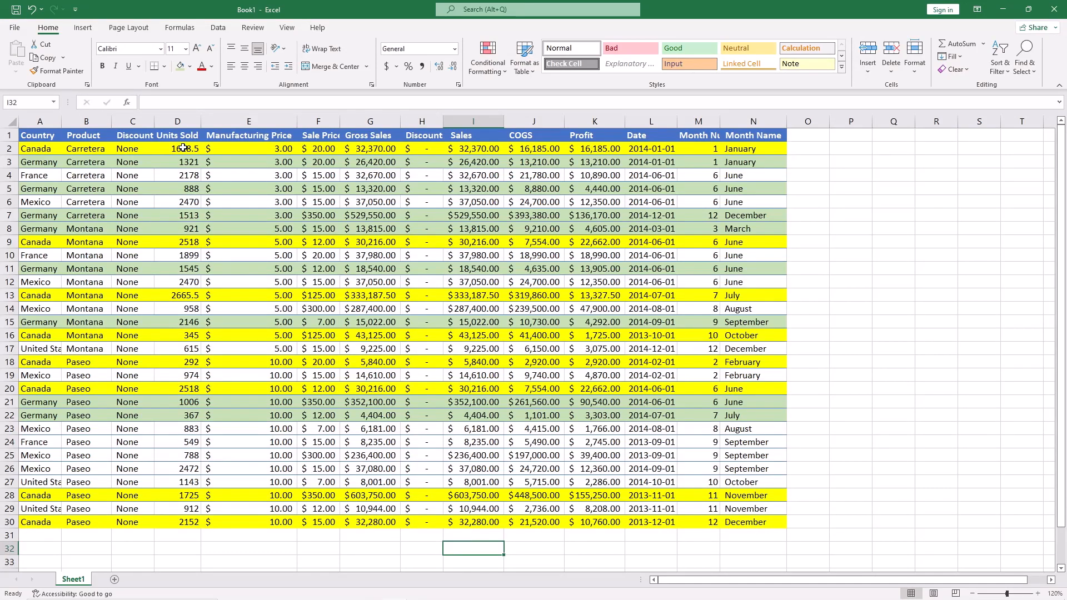
- Total the Units Sold values in D31 with a SUM formula over D2:D30
{"action": "left_click_drag", "start_coordinate": [184, 148], "coordinate": [190, 521]}
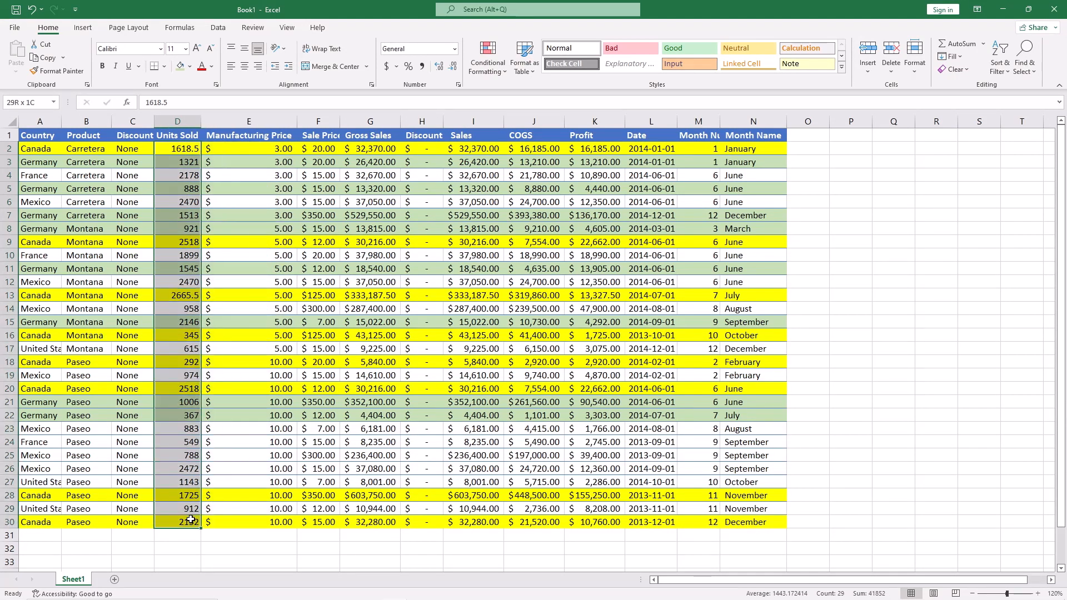
{"action": "left_click", "coordinate": [167, 538]}
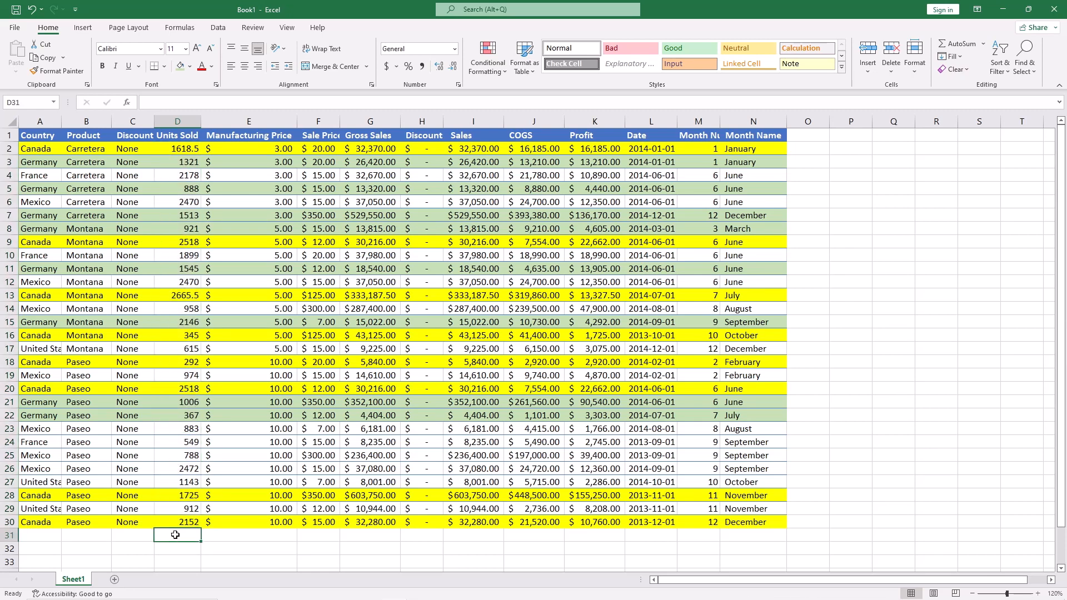
{"action": "type", "text": "=Sun"}
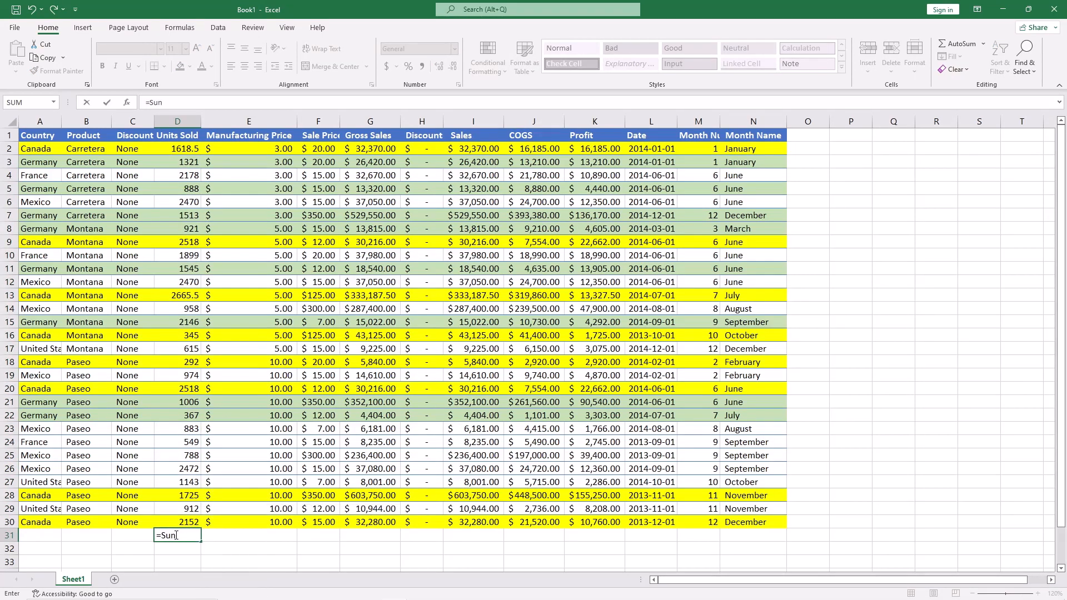
{"action": "key", "text": "BackSpace"}
{"action": "type", "text": "m("}
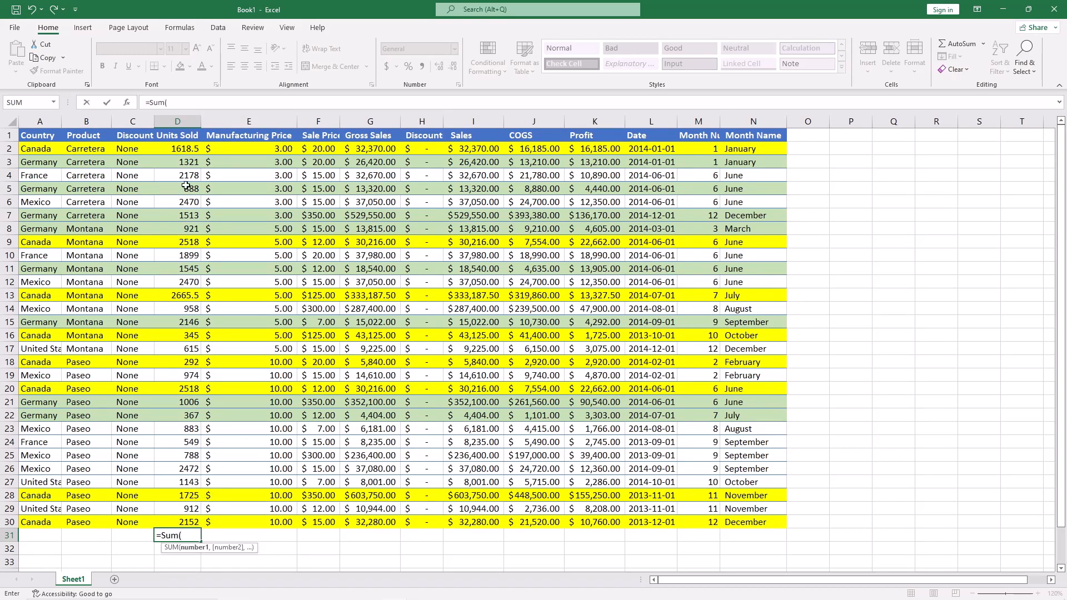
{"action": "left_click_drag", "start_coordinate": [187, 150], "coordinate": [179, 521]}
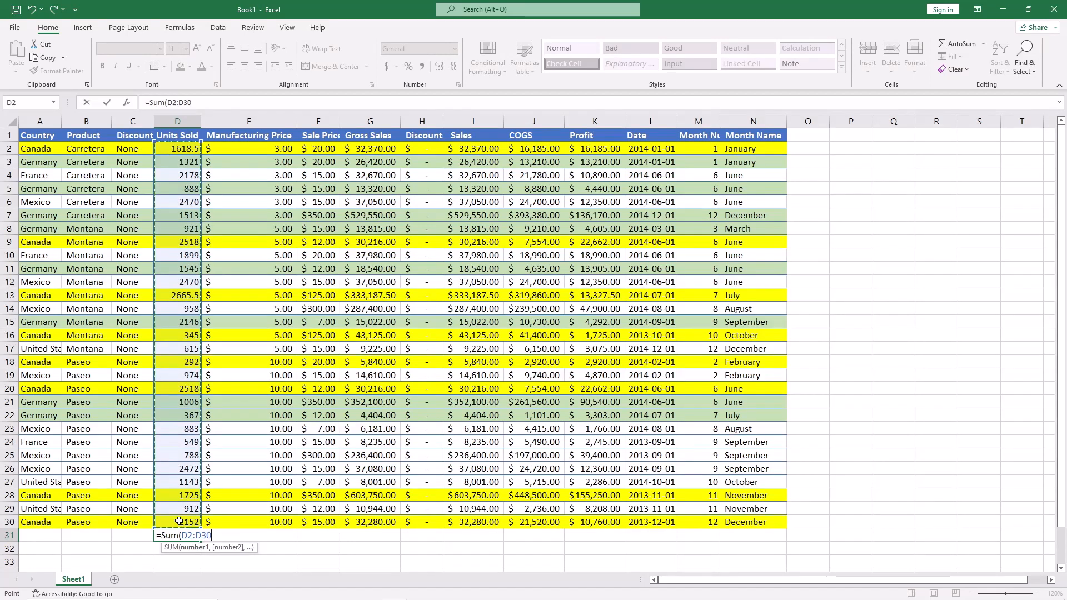
{"action": "key", "text": "Return"}
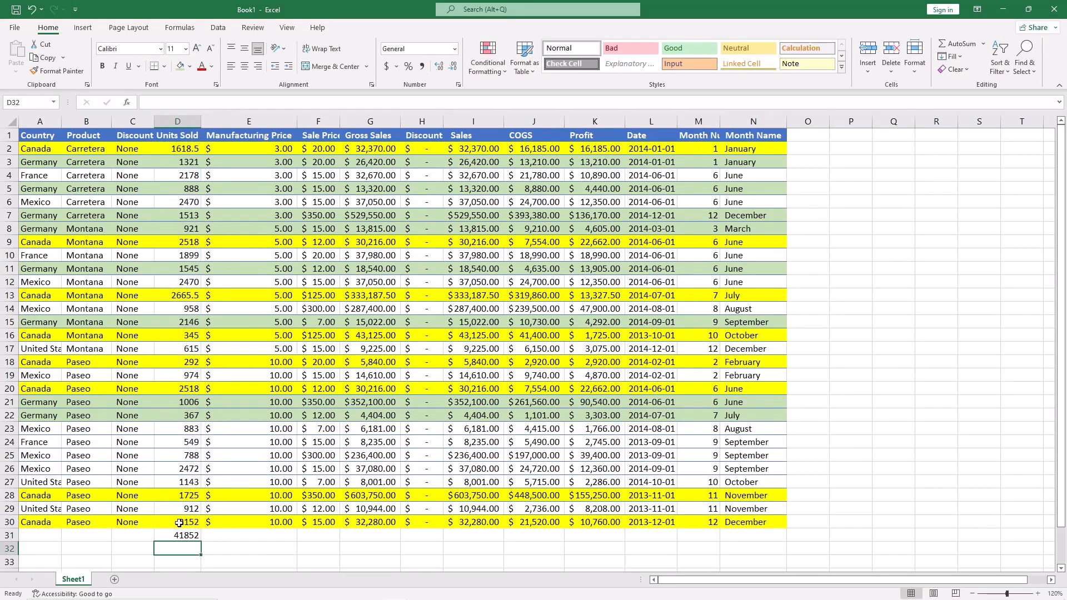
- Label the Units Sold total as Sum in C31 and open the D31 formula for review
{"action": "left_click", "coordinate": [171, 536]}
{"action": "left_click", "coordinate": [139, 536]}
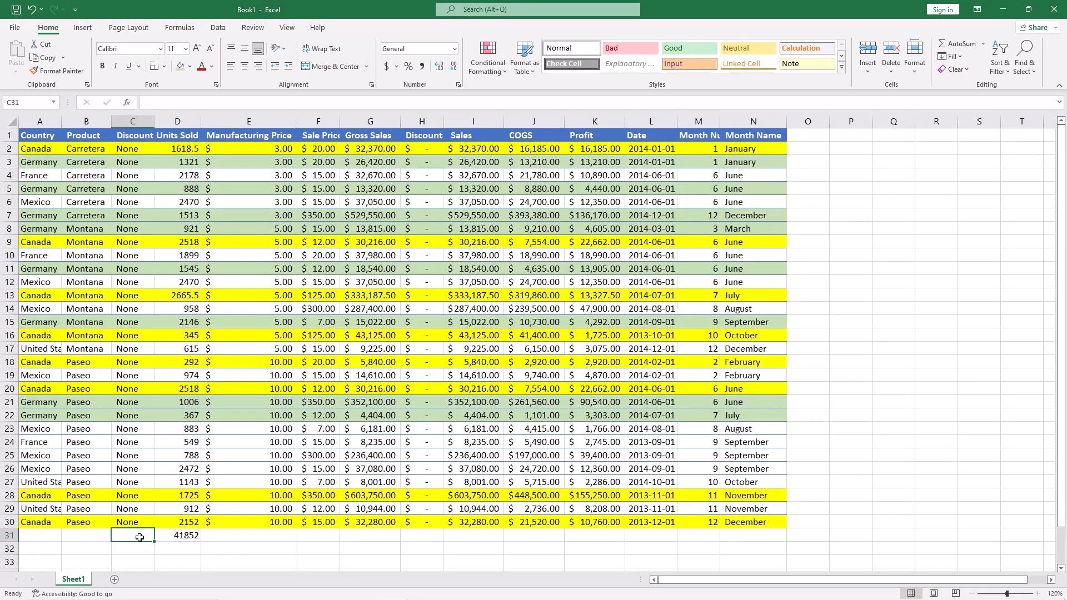
{"action": "type", "text": "Sum"}
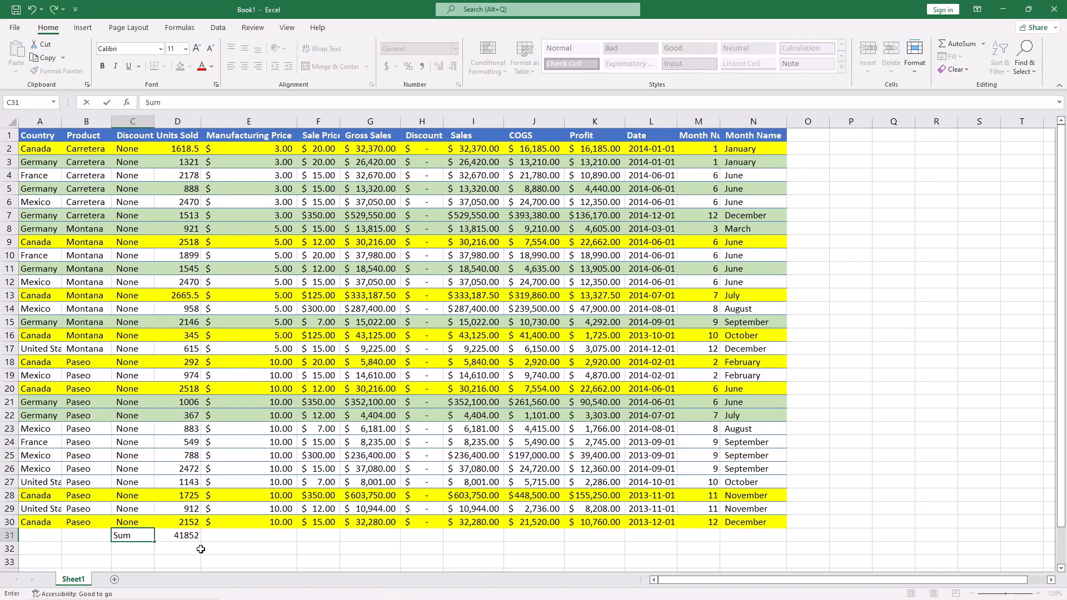
{"action": "left_click", "coordinate": [185, 537]}
{"action": "double_click", "coordinate": [186, 536]}
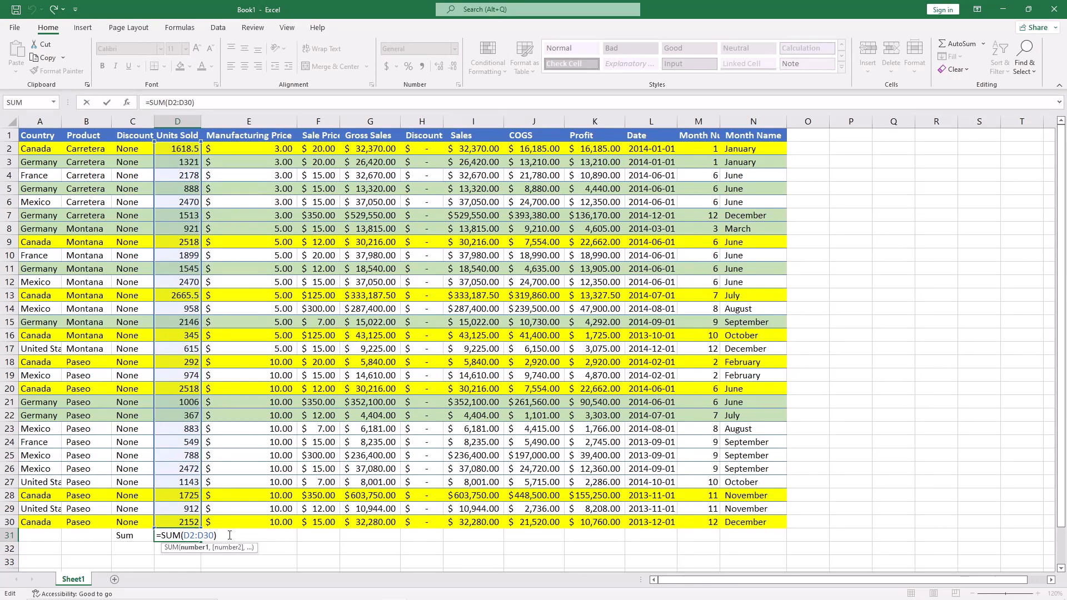
- Enter Canada as the criterion label in C32, directly below the Sum label
{"action": "left_click", "coordinate": [139, 550]}
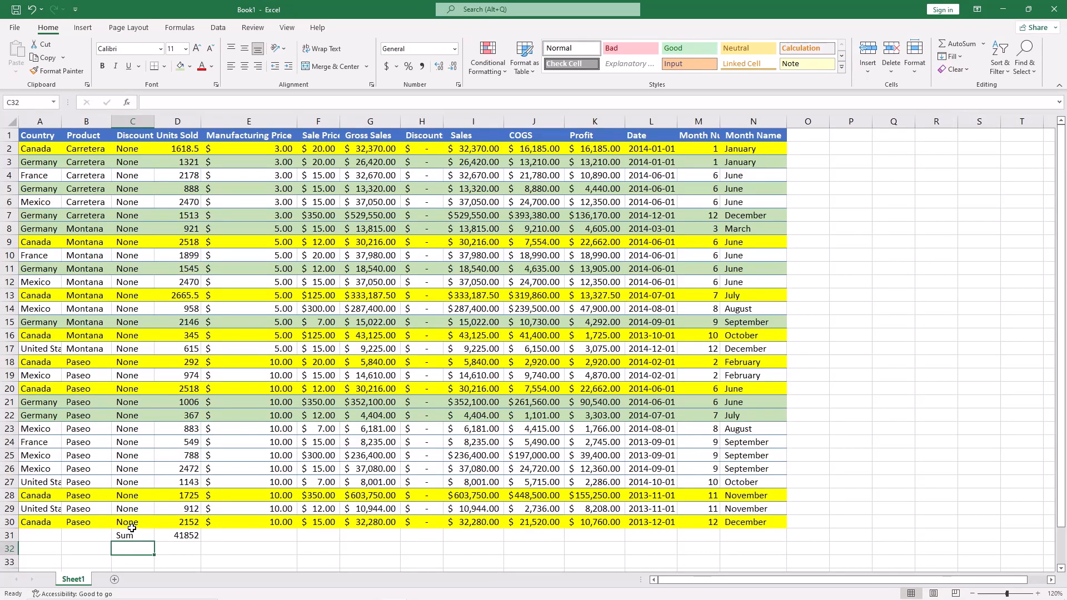
{"action": "scroll", "coordinate": [132, 528], "scroll_direction": "down", "scroll_amount": 1}
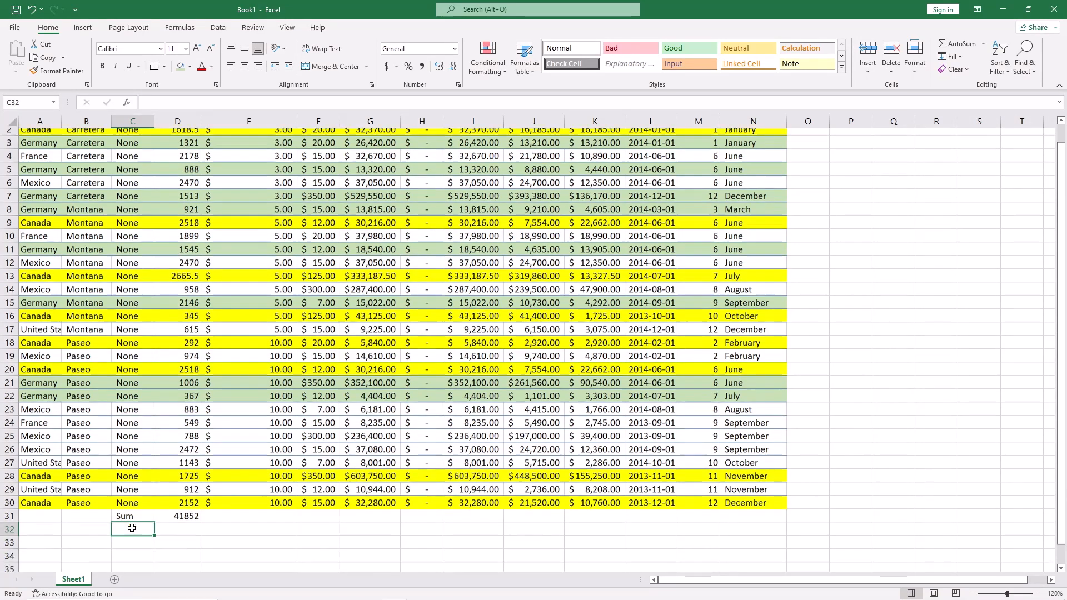
{"action": "scroll", "coordinate": [130, 531], "scroll_direction": "up", "scroll_amount": 1}
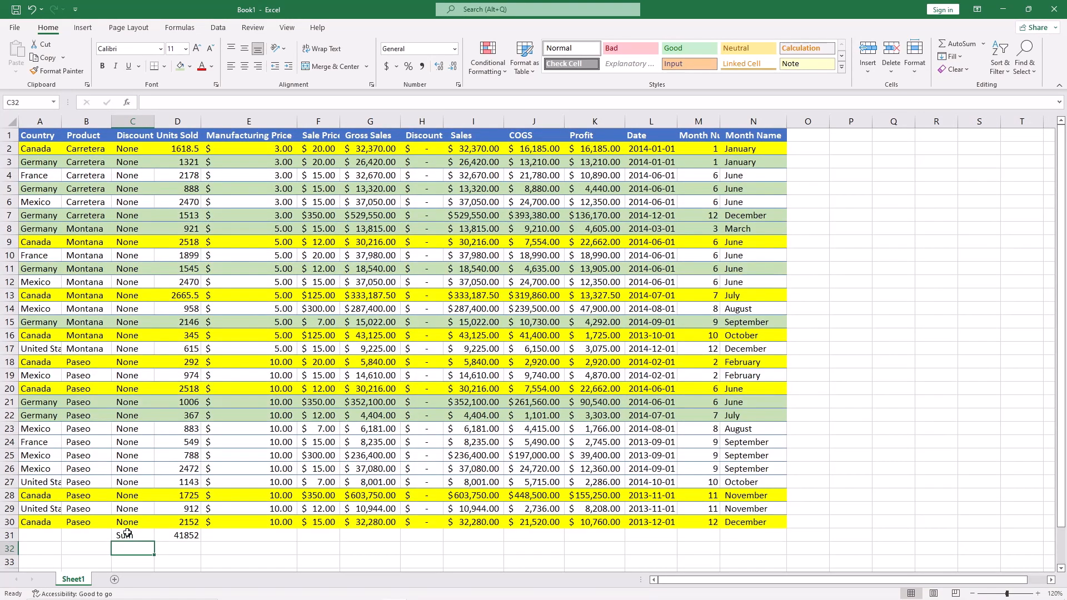
{"action": "type", "text": "Canada"}
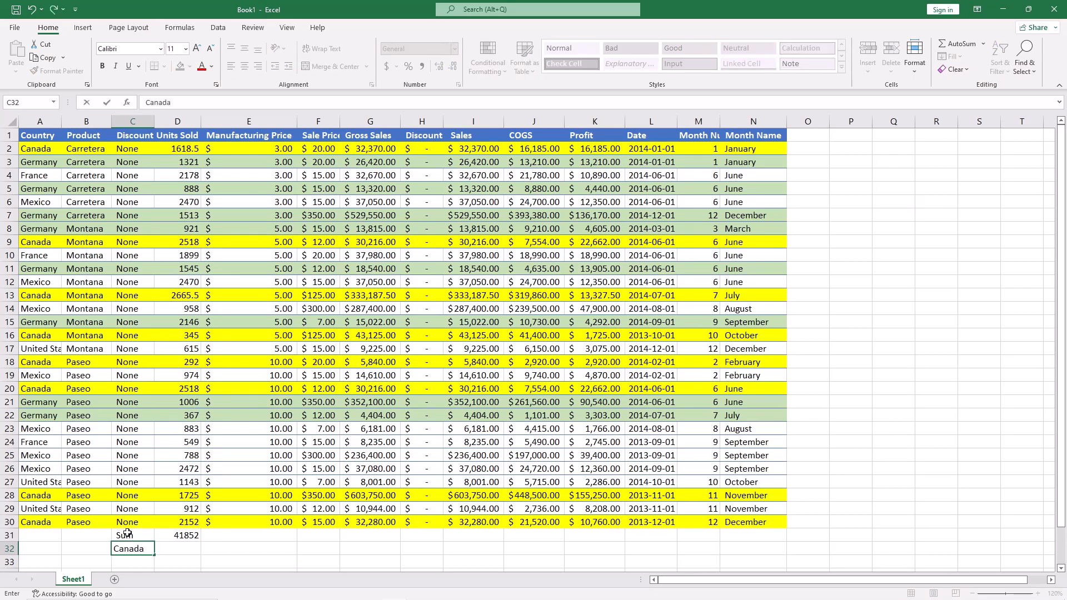
{"action": "key", "text": "Tab"}
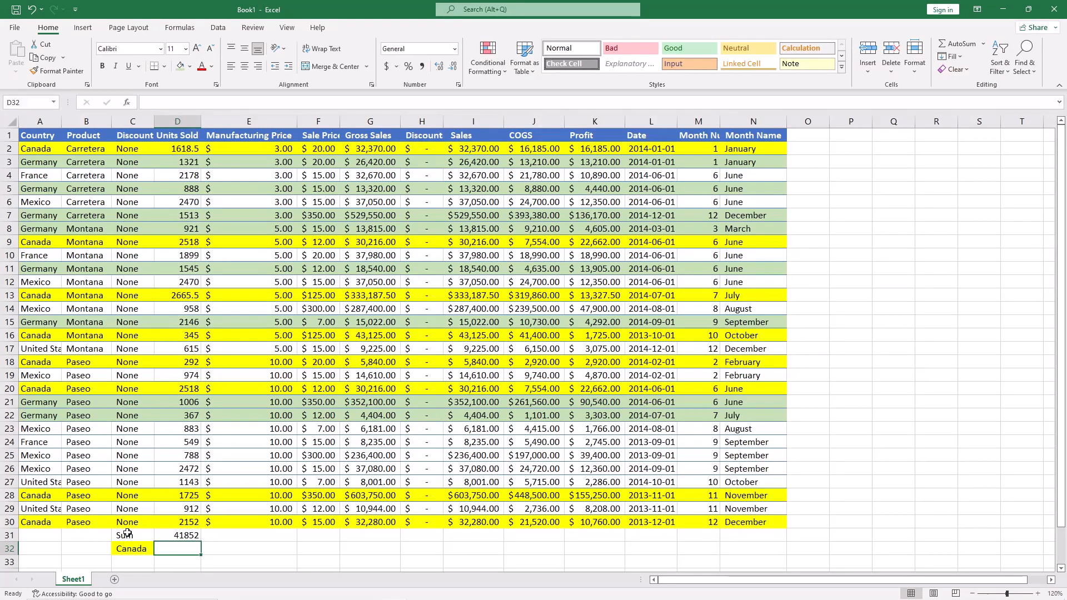
- Enter a SUMIF formula in D32 with range A2:A30, criterion C32 and sum range D2:D30
{"action": "type", "text": "=Sum"}
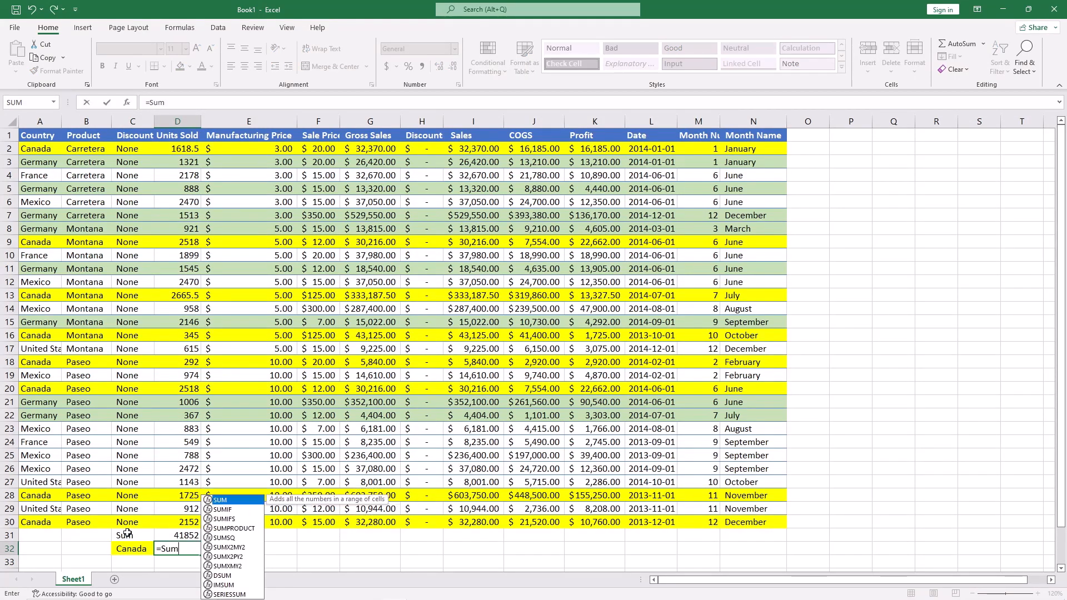
{"action": "type", "text": "if"}
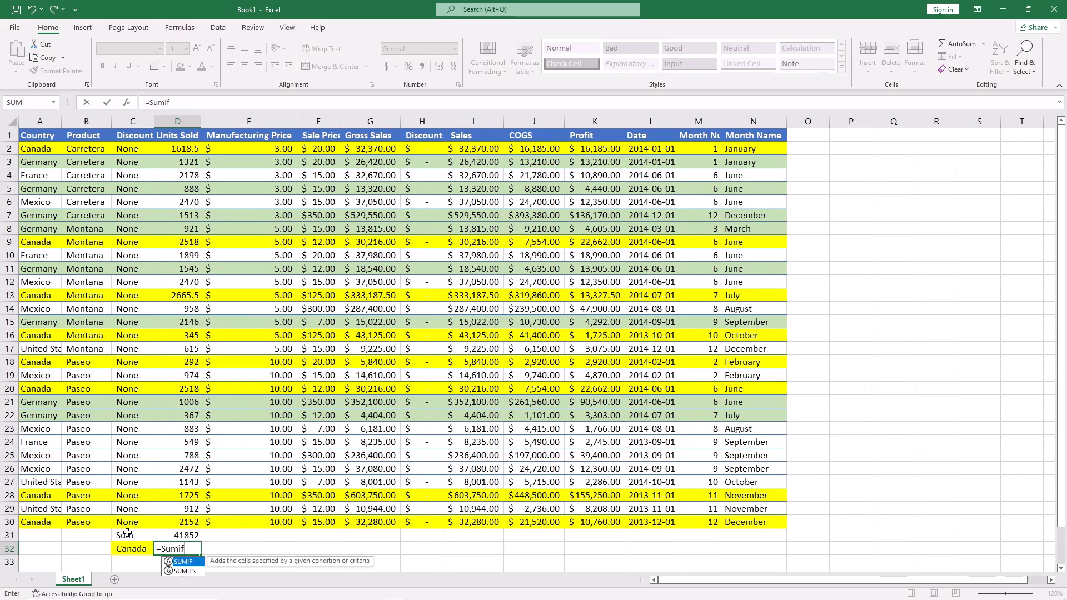
{"action": "type", "text": "("}
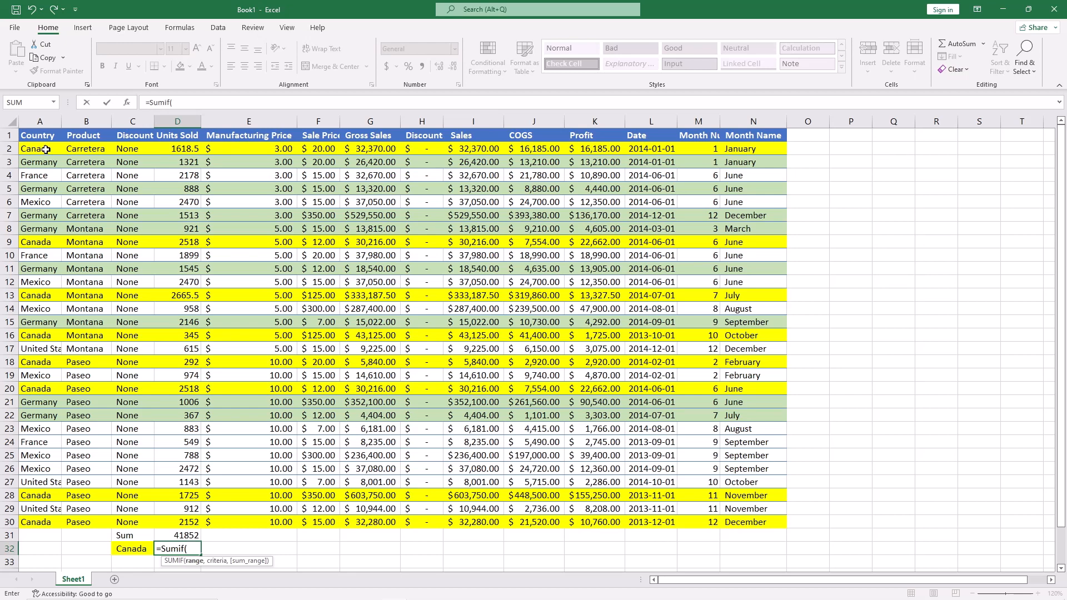
{"action": "left_click_drag", "start_coordinate": [46, 149], "coordinate": [45, 521]}
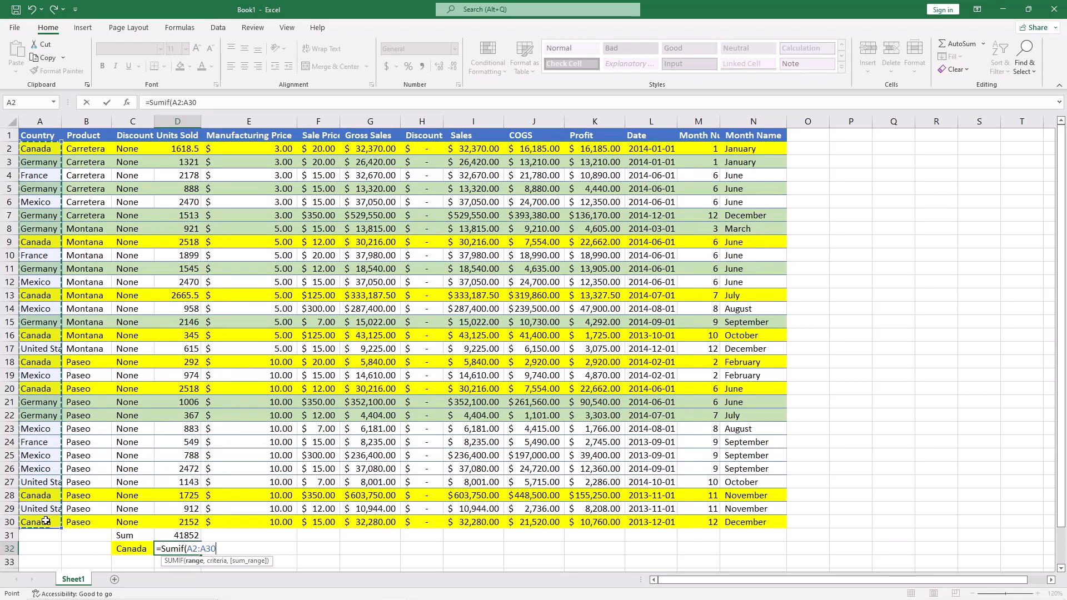
{"action": "type", "text": ","}
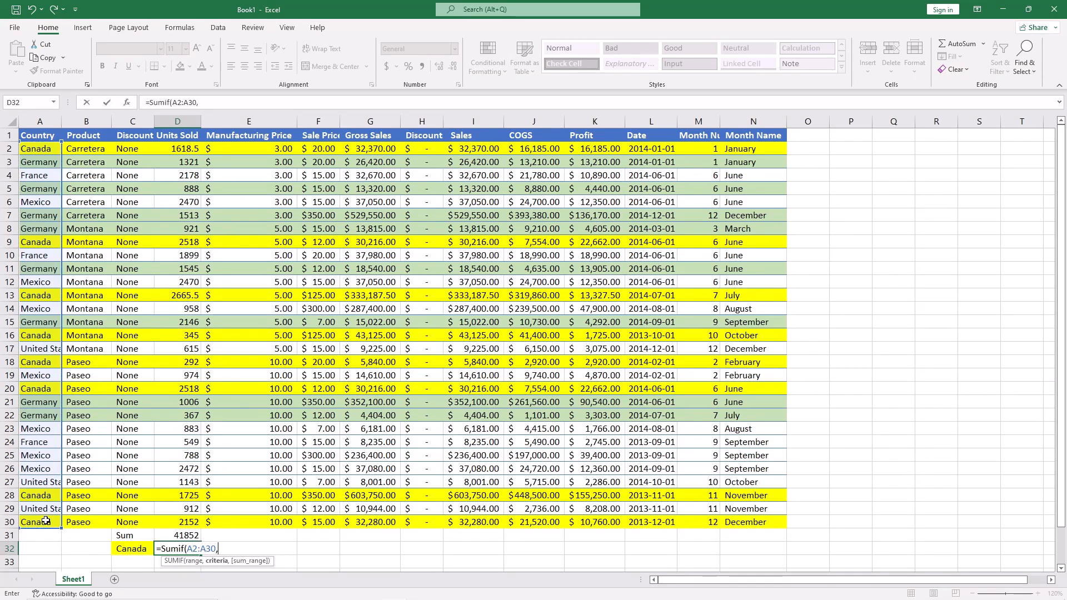
{"action": "left_click", "coordinate": [127, 551]}
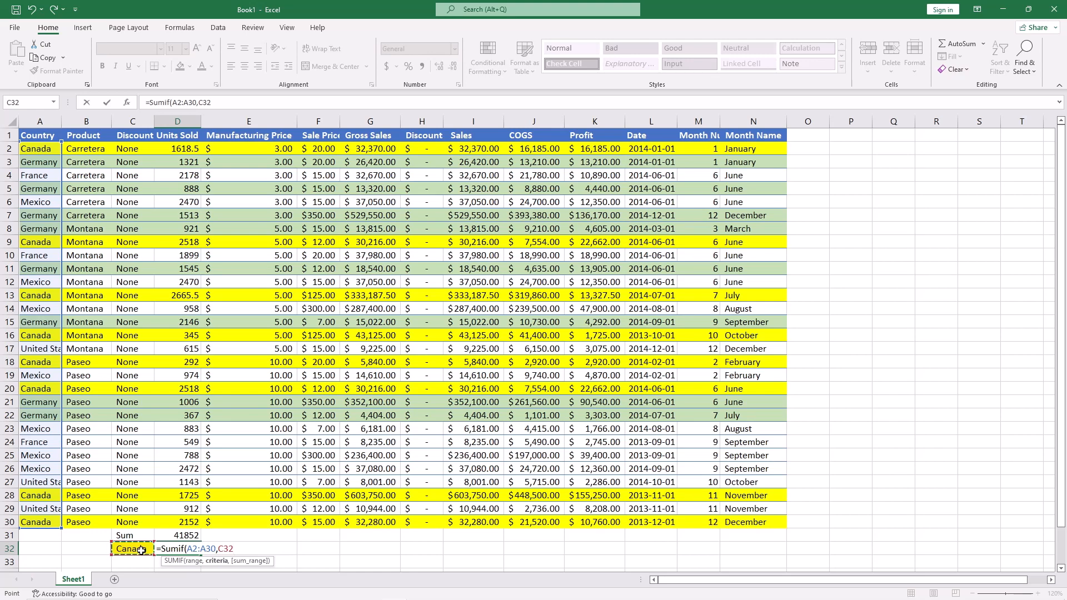
{"action": "type", "text": ","}
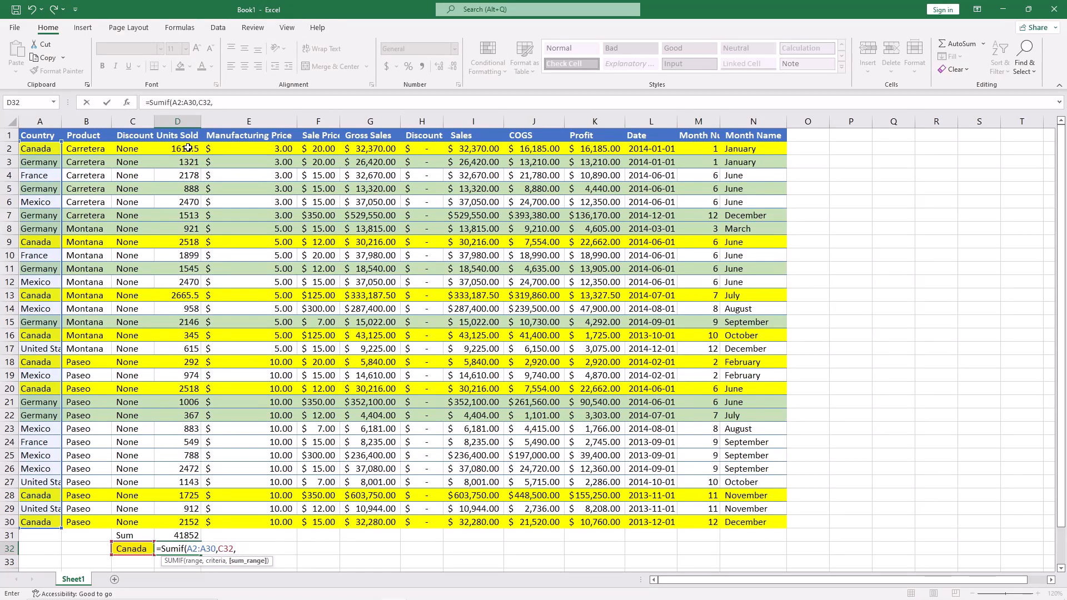
{"action": "left_click_drag", "start_coordinate": [188, 148], "coordinate": [189, 525]}
{"action": "key", "text": "Return"}
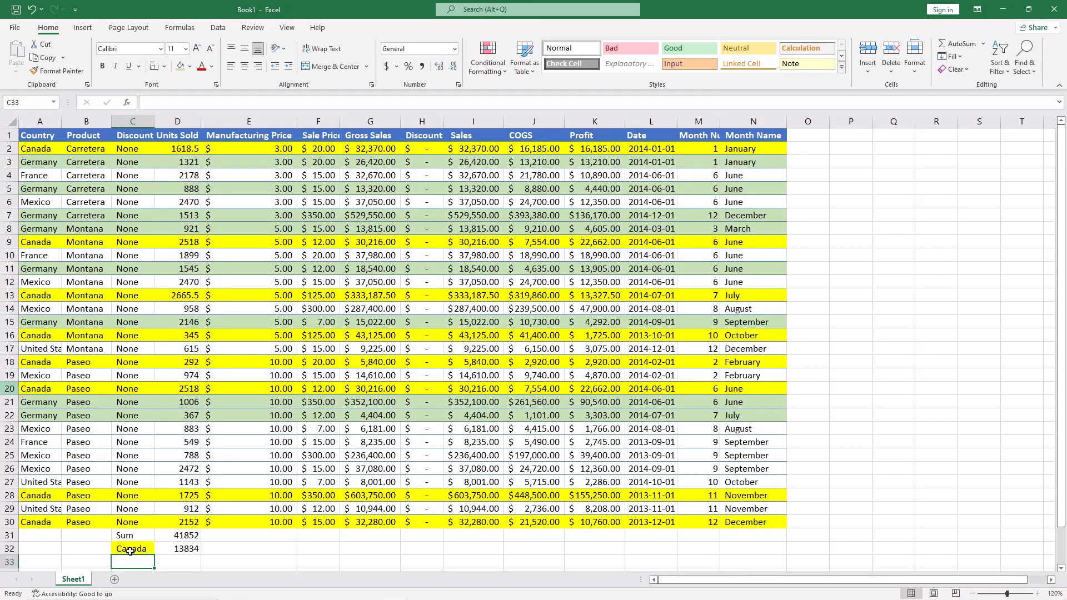
- Check the individual Units Sold values in the yellow Canada rows against the conditional total
{"action": "left_click", "coordinate": [196, 521]}
{"action": "left_click", "coordinate": [193, 500]}
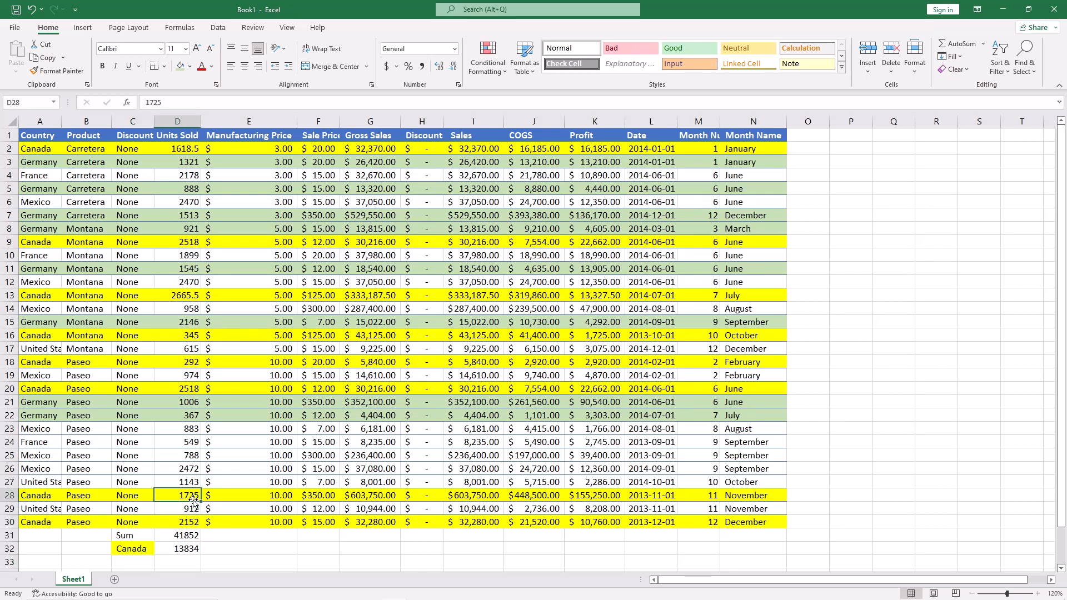
{"action": "left_click", "coordinate": [194, 394]}
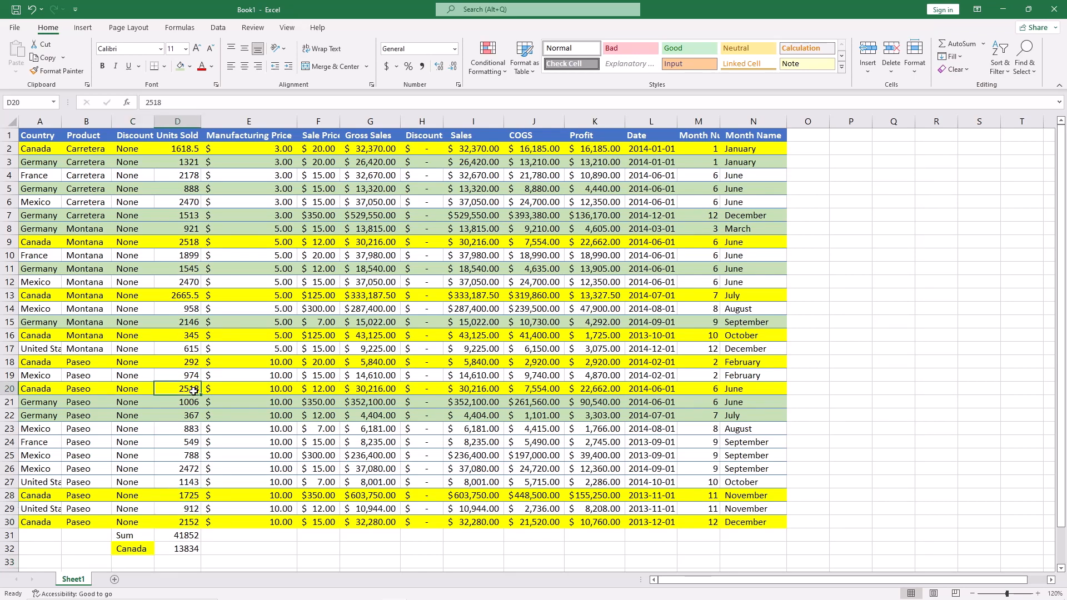
{"action": "left_click", "coordinate": [193, 362]}
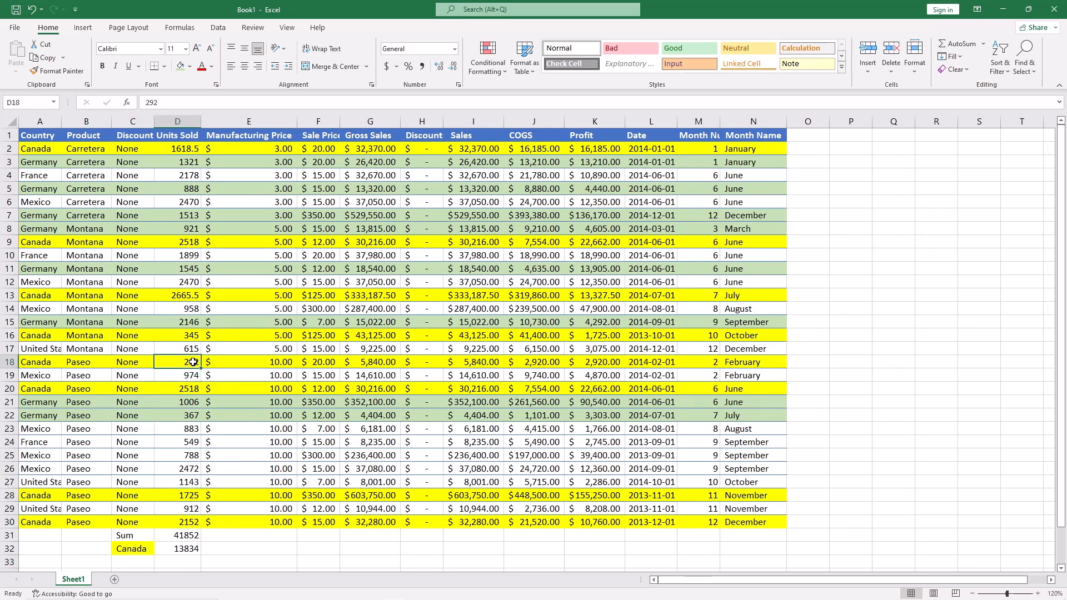
{"action": "left_click", "coordinate": [189, 332]}
{"action": "left_click", "coordinate": [186, 295]}
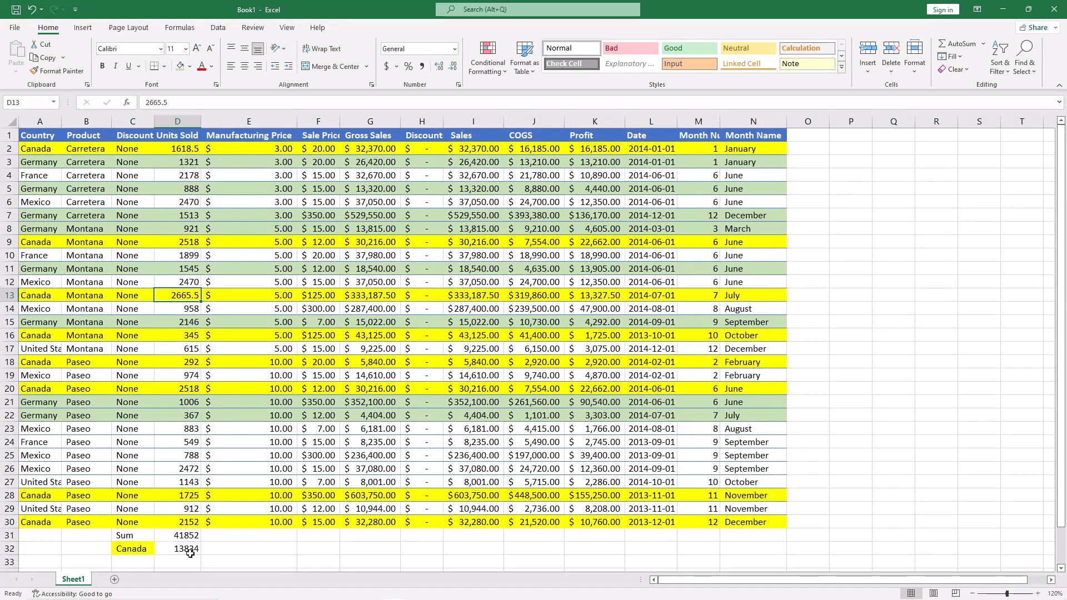
- Enter Germany as the next criterion label in C33
{"action": "left_click", "coordinate": [134, 562]}
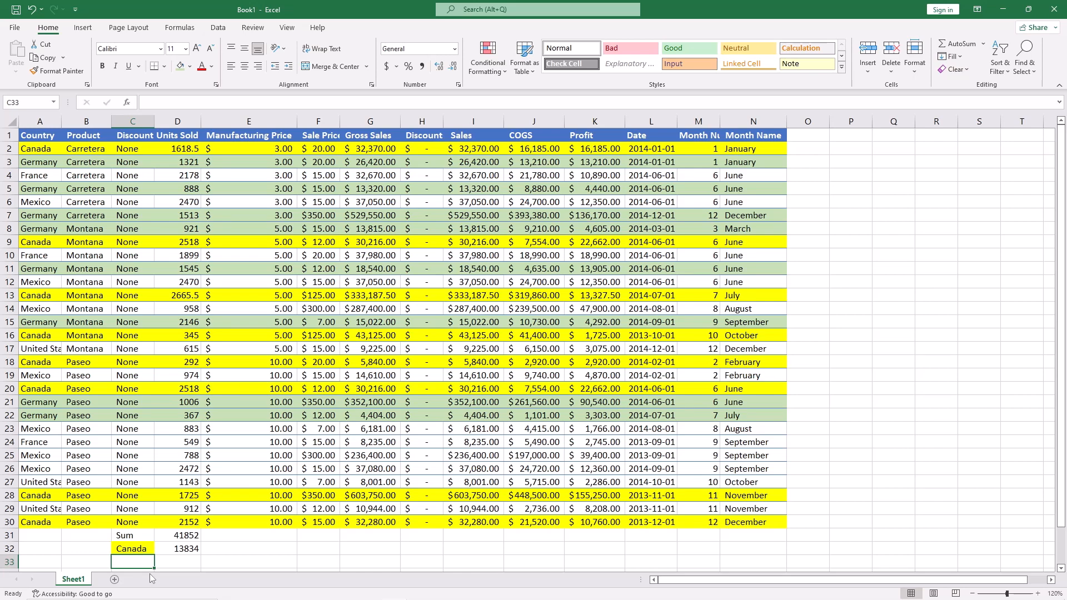
{"action": "type", "text": "Germany"}
{"action": "key", "text": "Tab"}
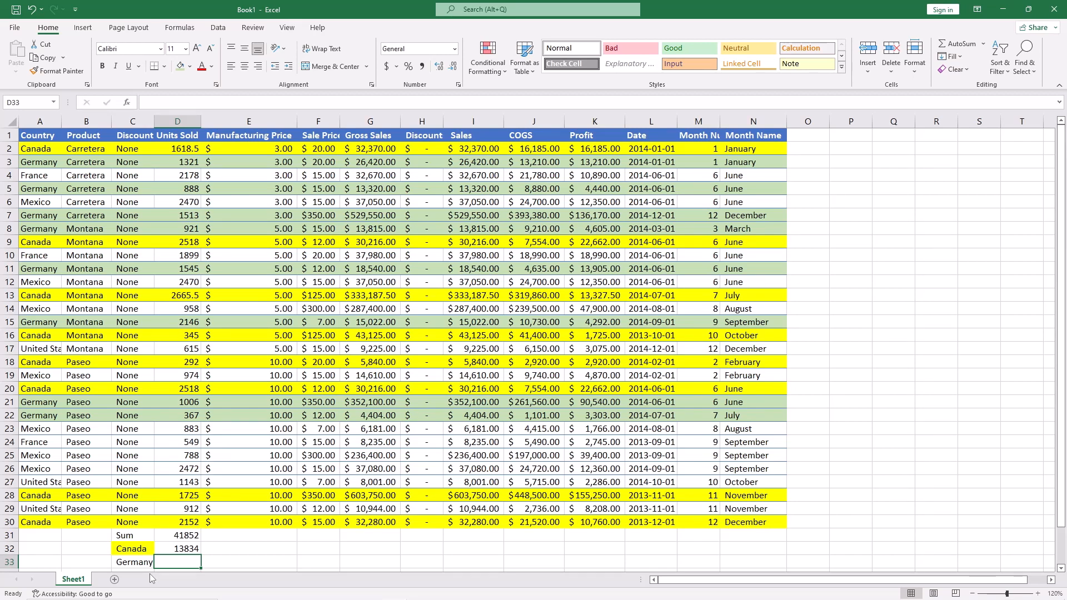
- Enter a SUMIF formula in D33 with range A2:A30, criterion C33 and sum range D2:D30
{"action": "type", "text": "=Sumif"}
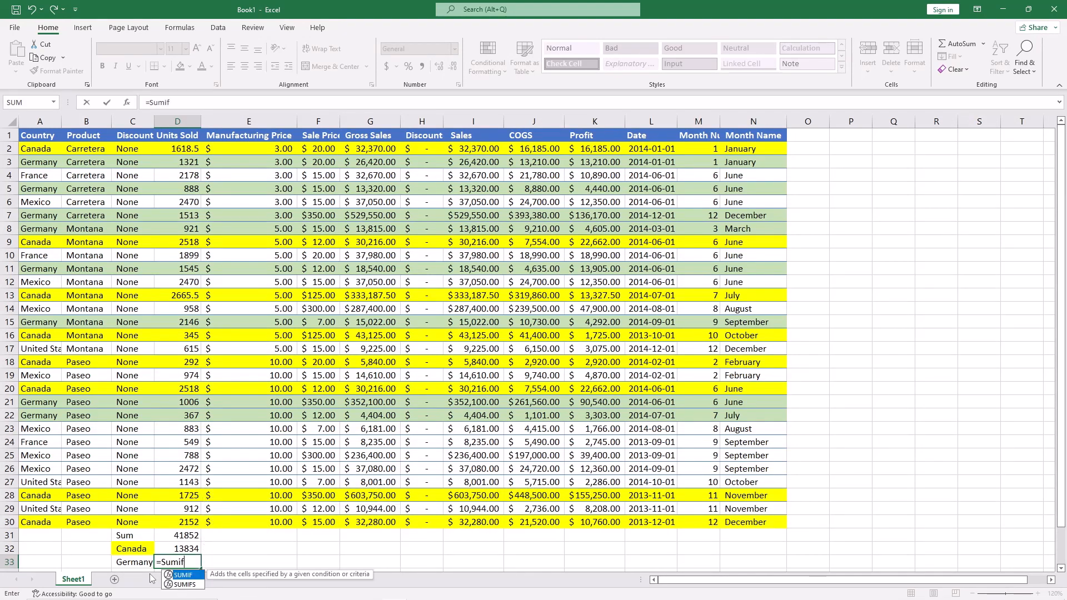
{"action": "type", "text": "("}
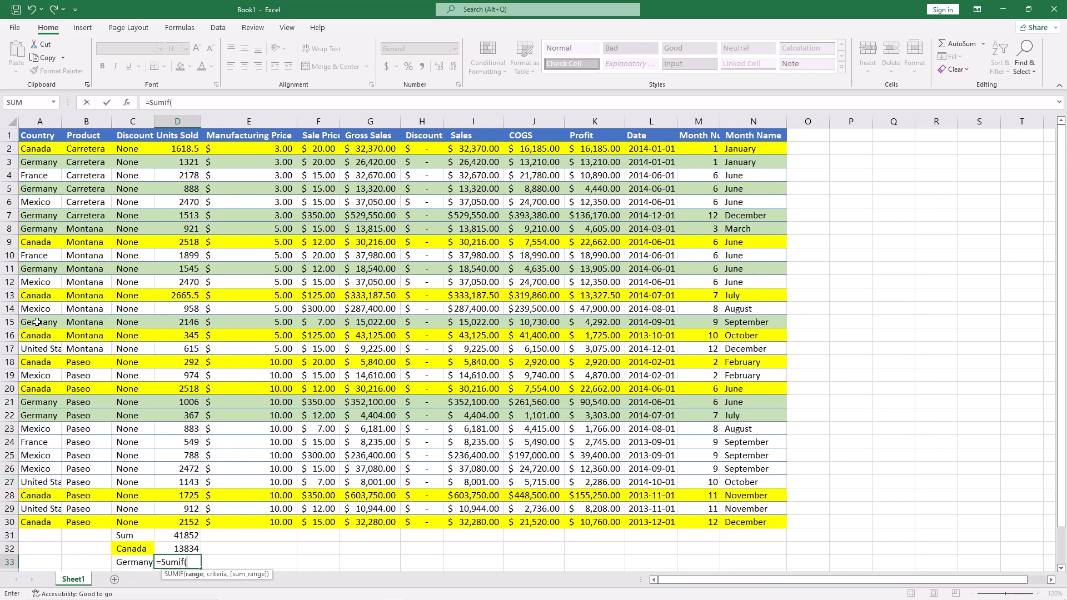
{"action": "left_click_drag", "start_coordinate": [41, 149], "coordinate": [44, 189]}
{"action": "left_click_drag", "start_coordinate": [44, 250], "coordinate": [46, 520]}
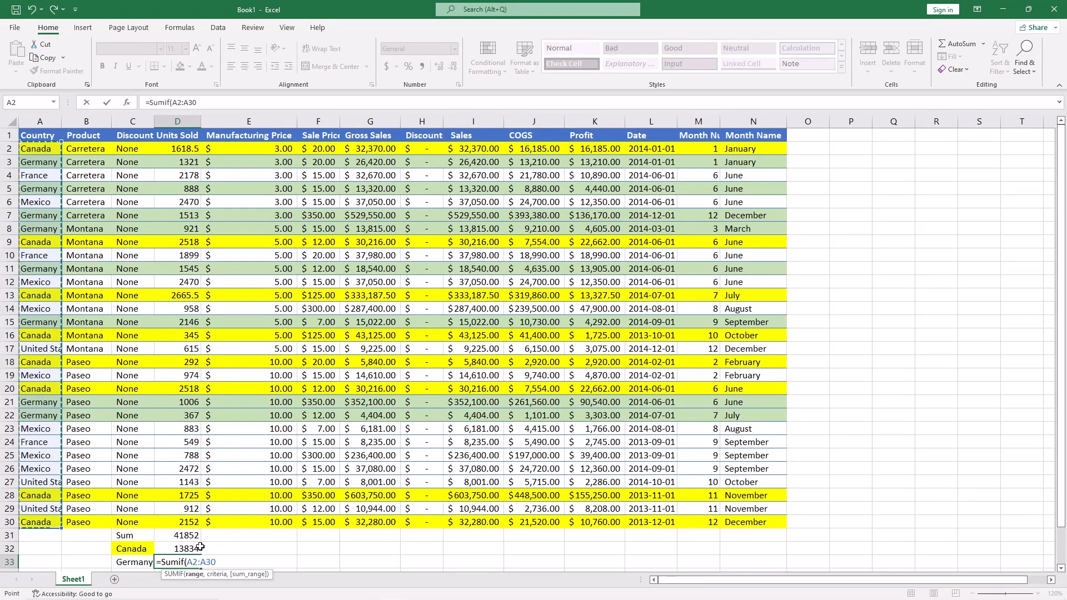
{"action": "type", "text": ","}
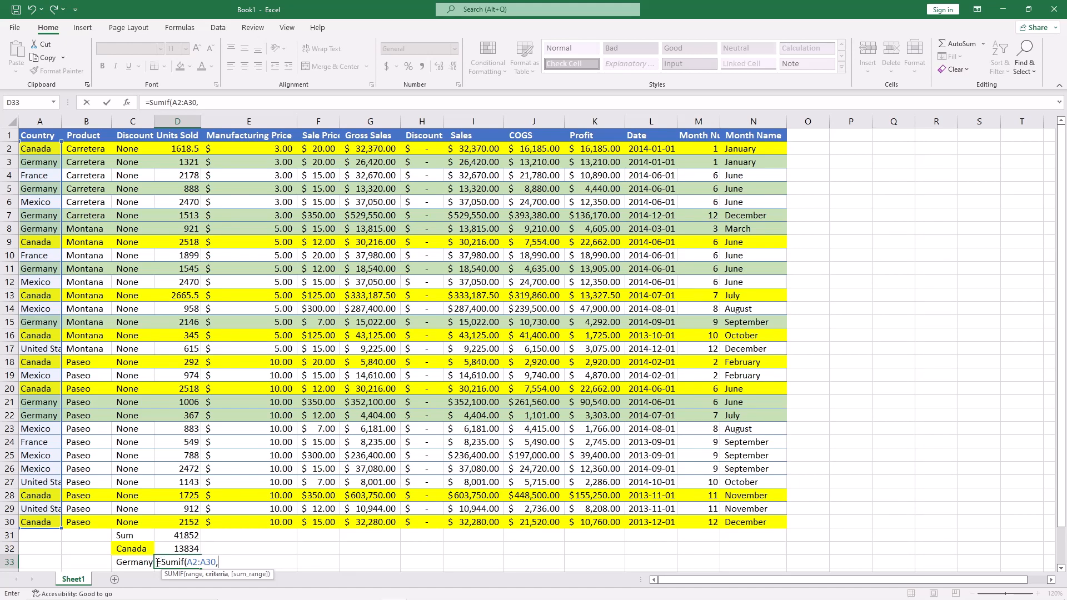
{"action": "left_click", "coordinate": [143, 563]}
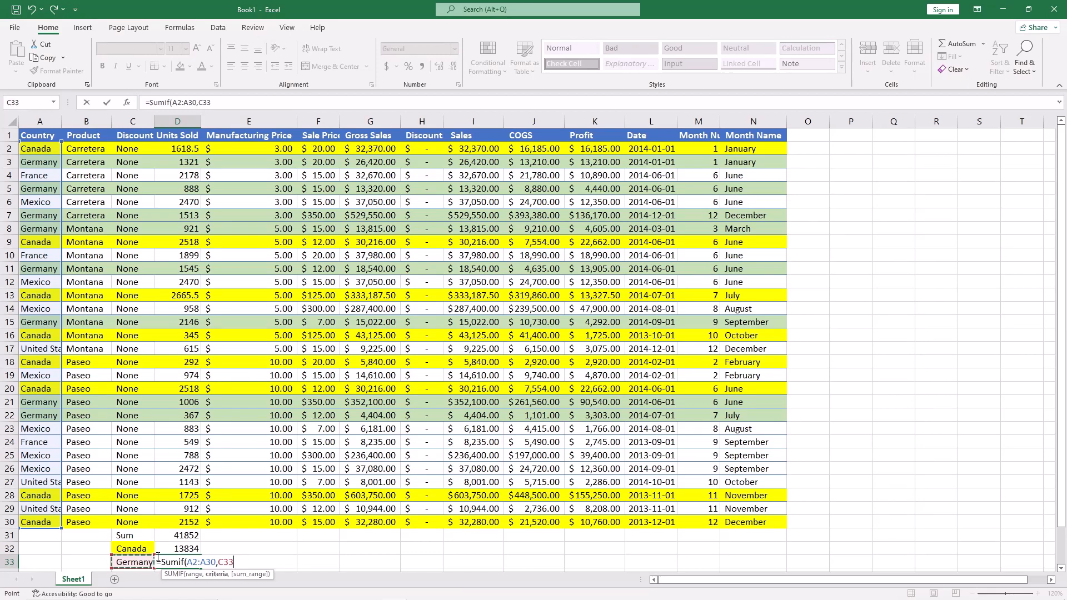
{"action": "type", "text": ","}
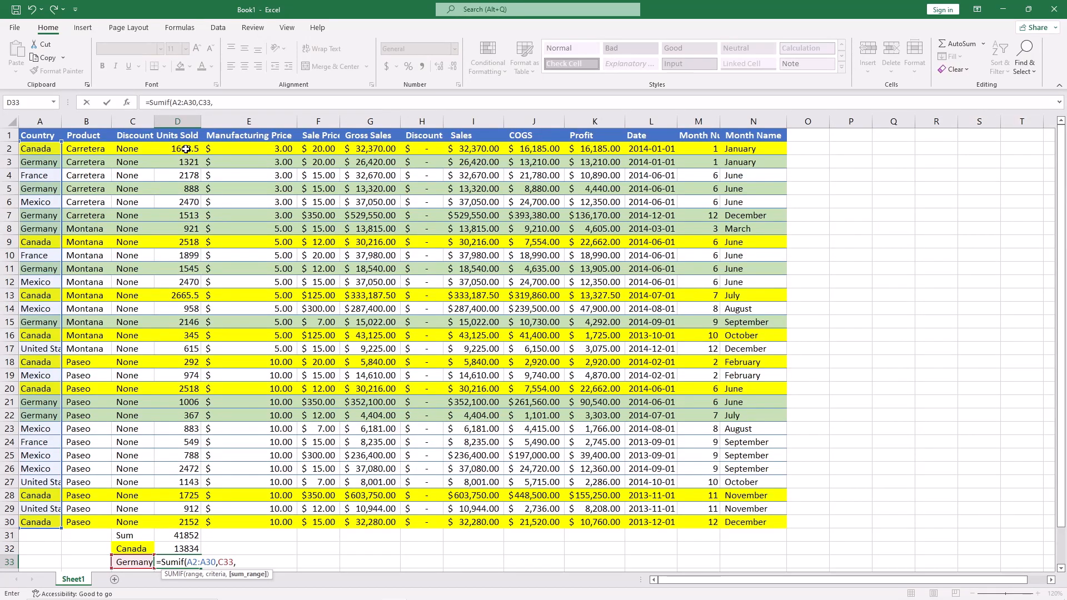
{"action": "left_click_drag", "start_coordinate": [186, 149], "coordinate": [180, 525]}
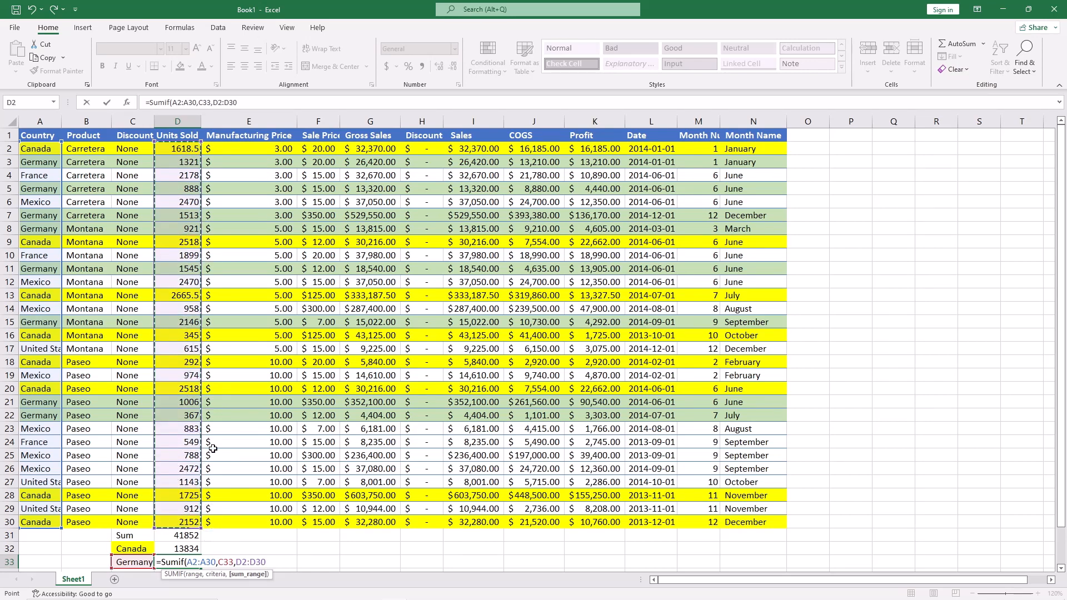
{"action": "key", "text": "Return"}
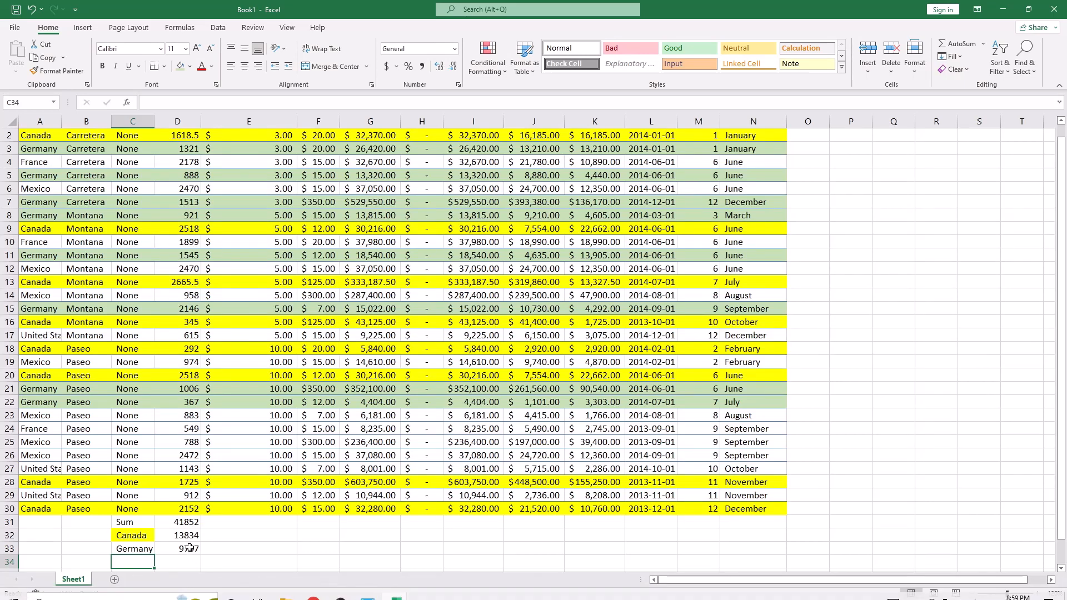
{"action": "scroll", "coordinate": [203, 524], "scroll_direction": "up", "scroll_amount": 1}
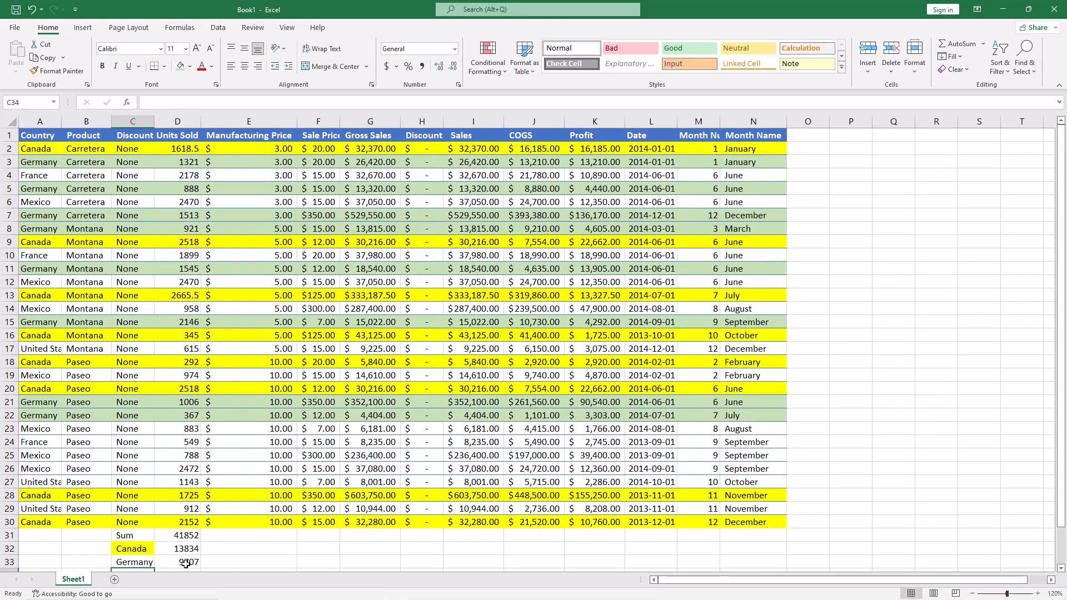
{"action": "left_click", "coordinate": [186, 564]}
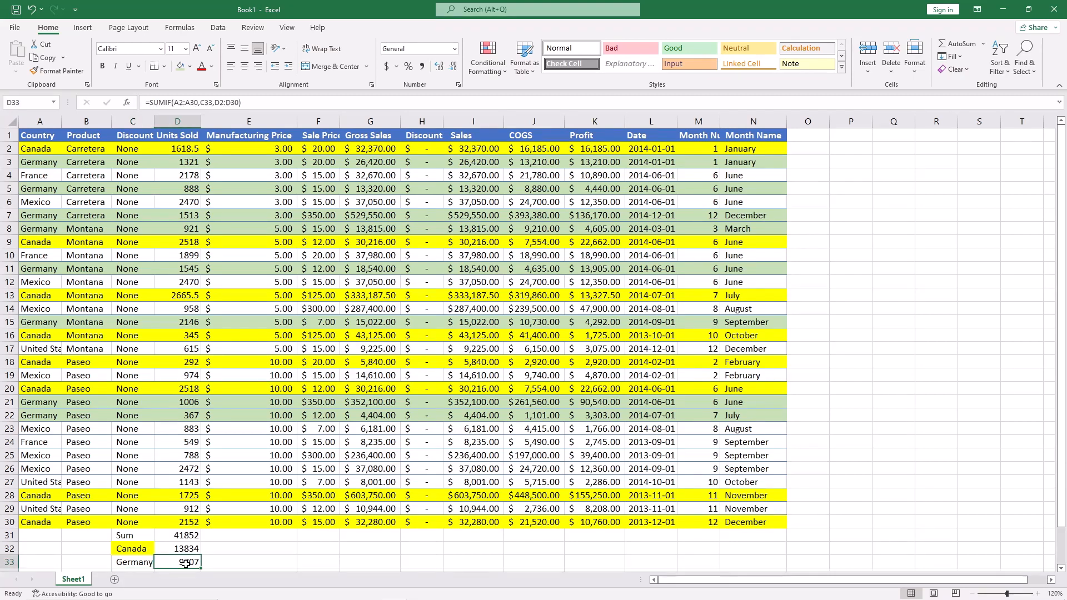